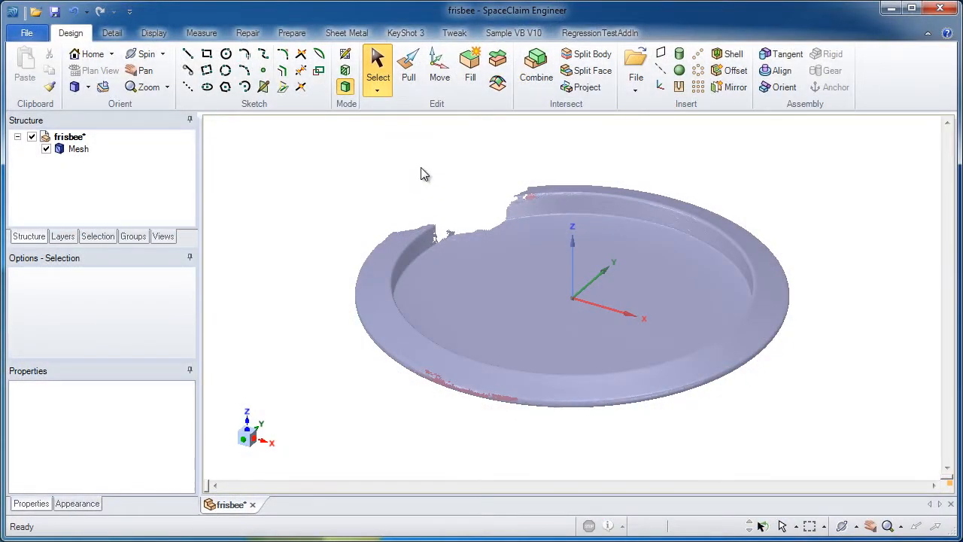
scroll(403, 219, up, 3)
scroll(406, 240, up, 3)
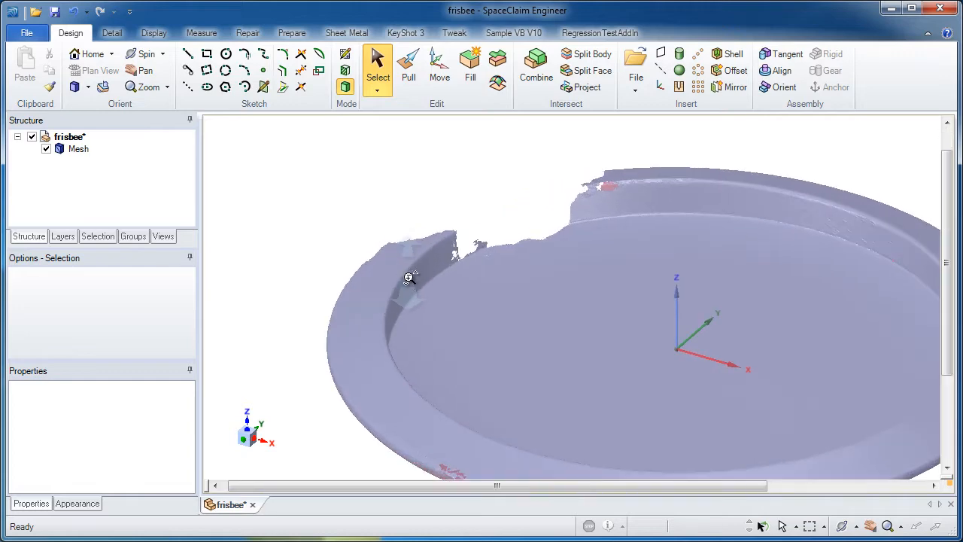
scroll(413, 279, up, 2)
scroll(419, 314, up, 2)
Turn on Mesh edge display so the scan's triangle edges show over the shaded surface
mouse_move(418, 296)
middle_down()
mouse_move(551, 329)
mouse_move(422, 188)
middle_up()
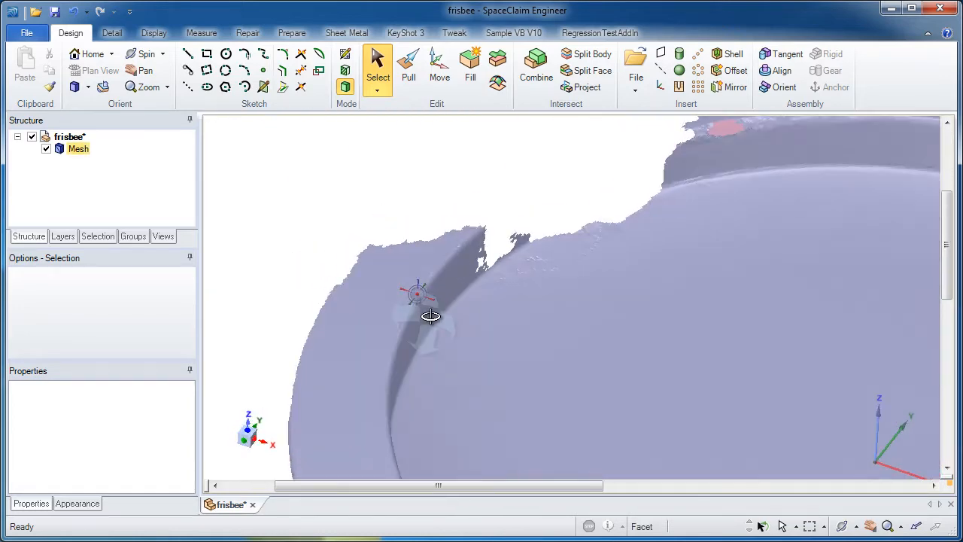
click(155, 33)
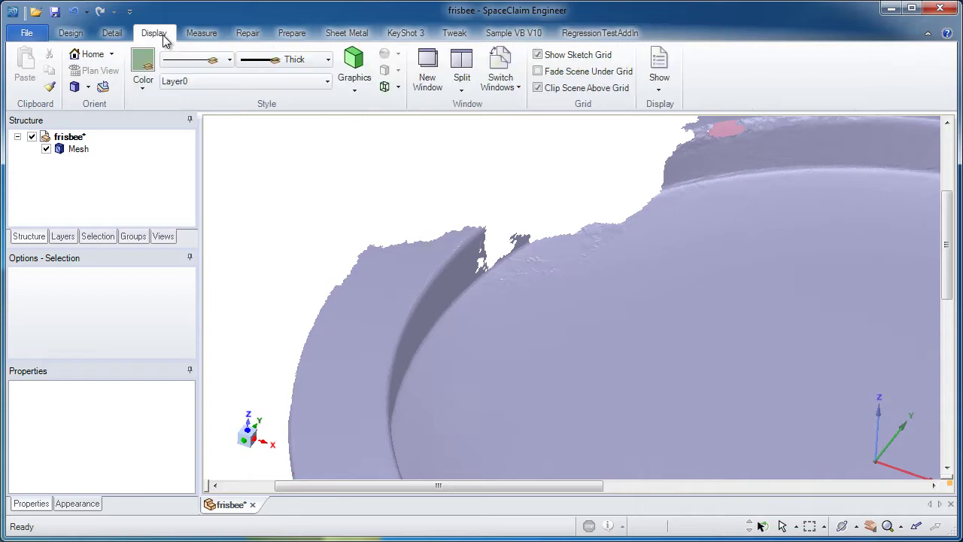
click(398, 87)
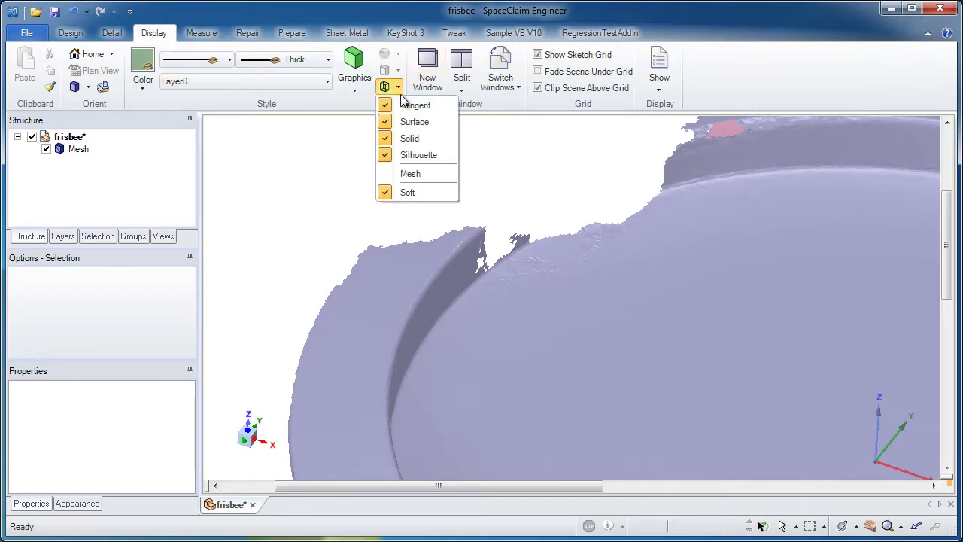
click(420, 175)
scroll(410, 225, up, 8)
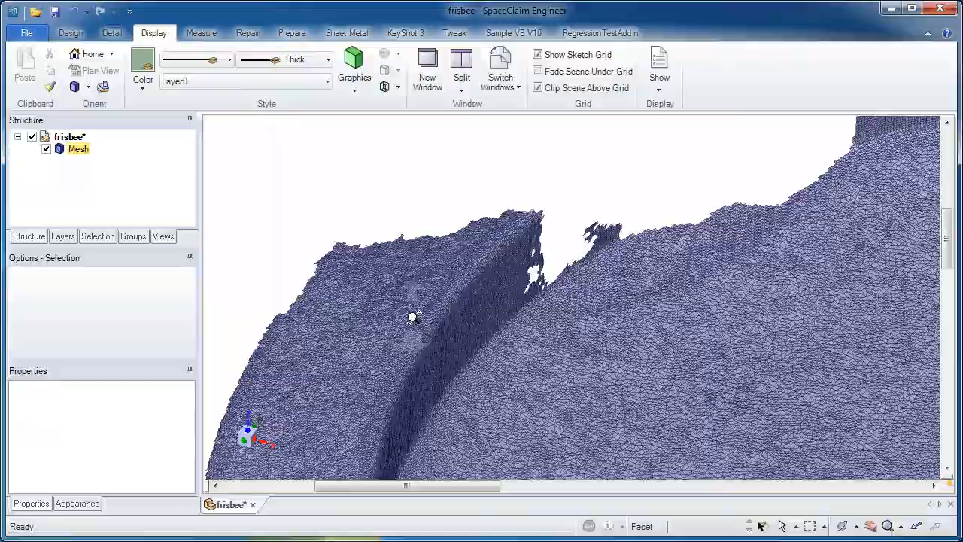
Orbit and zoom back out to the whole frisbee and pick its X axis
mouse_move(407, 256)
middle_down()
mouse_move(547, 272)
mouse_move(502, 269)
mouse_move(425, 103)
middle_up()
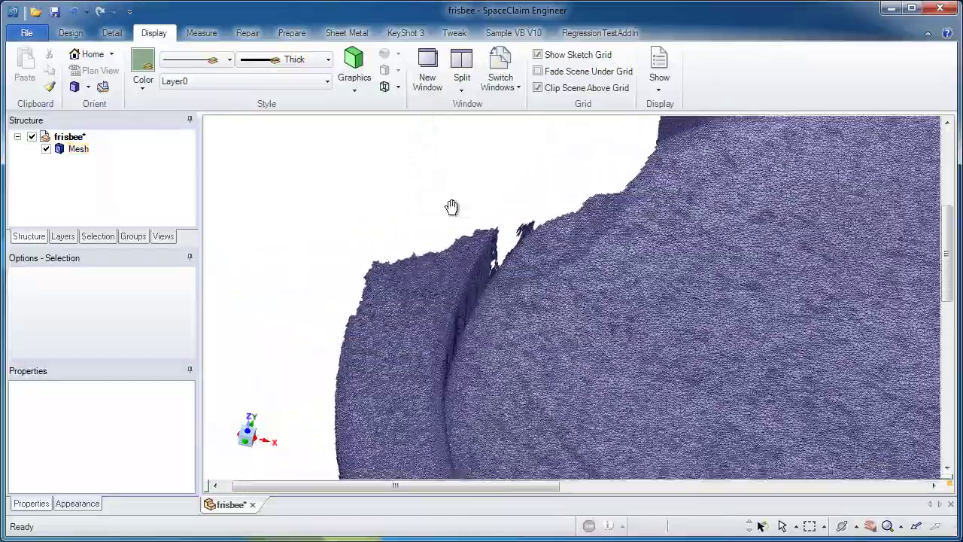
ctrl+middle_drag(451, 207, 398, 143)
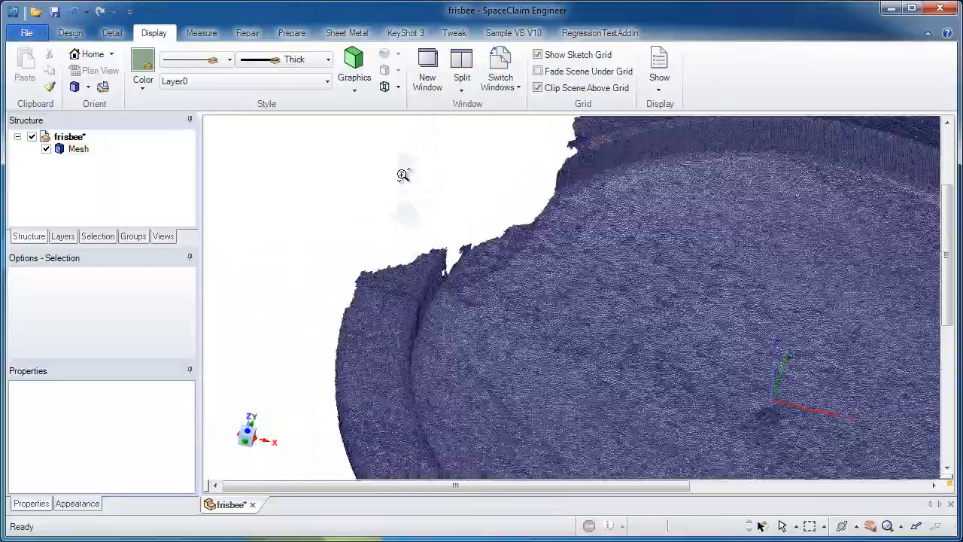
mouse_move(542, 297)
middle_down()
mouse_move(534, 265)
mouse_move(571, 278)
mouse_move(557, 225)
middle_up()
scroll(557, 255, up, 3)
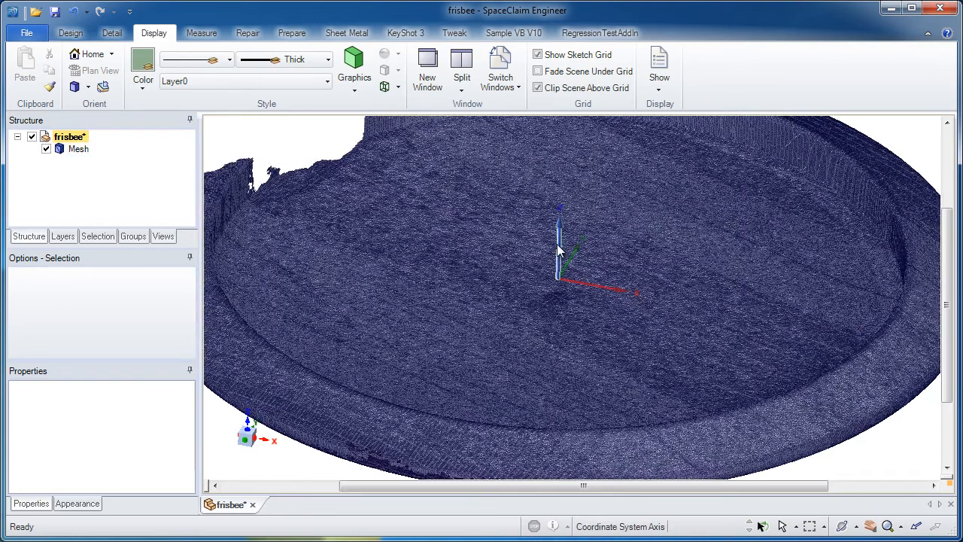
click(581, 284)
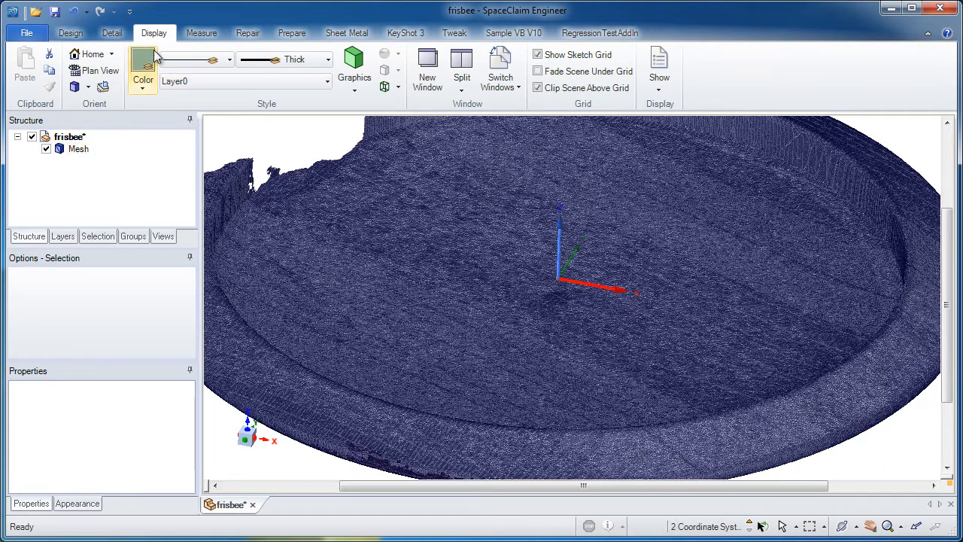
Start a sketch on a plane through the X axis, slicing the mesh into a rim cross-section profile
click(70, 32)
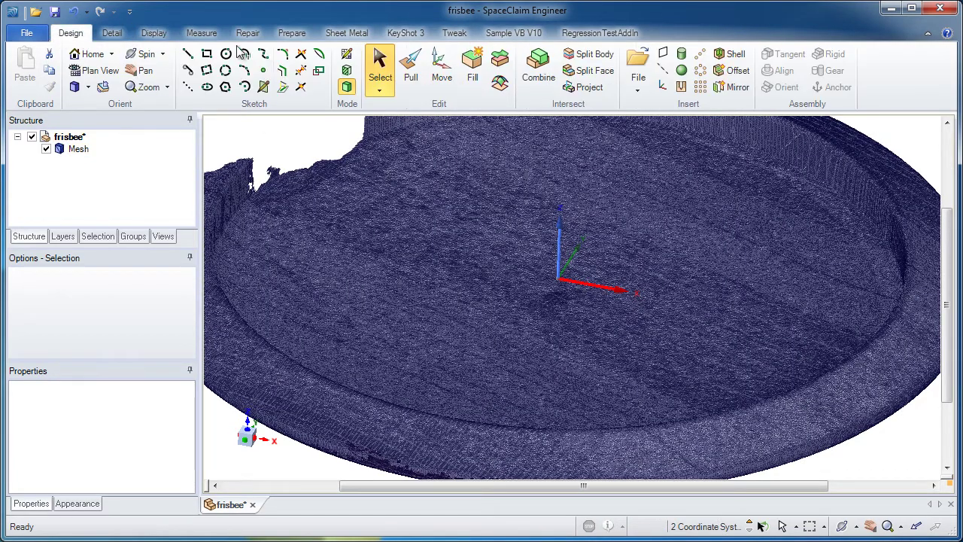
click(348, 58)
click(612, 293)
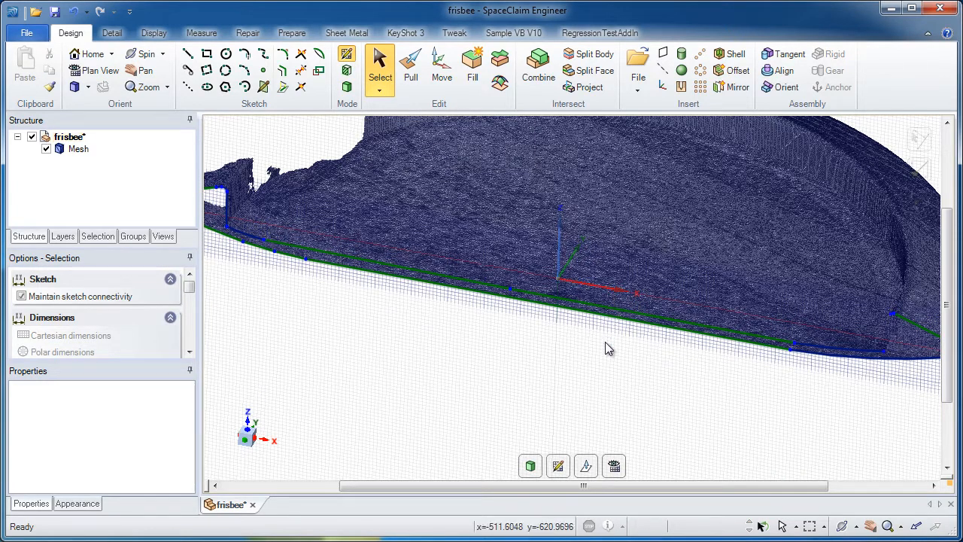
key(v)
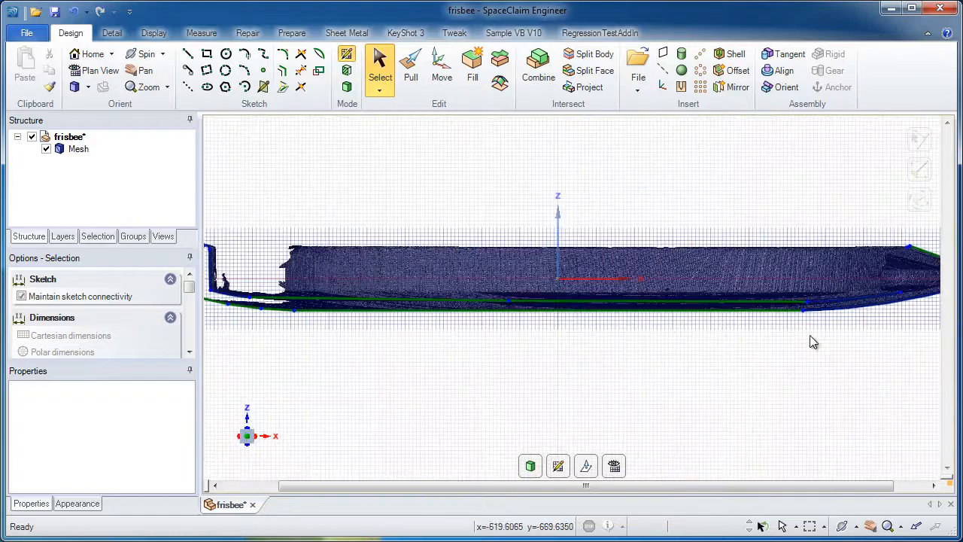
shift+middle_drag(814, 342, 724, 316)
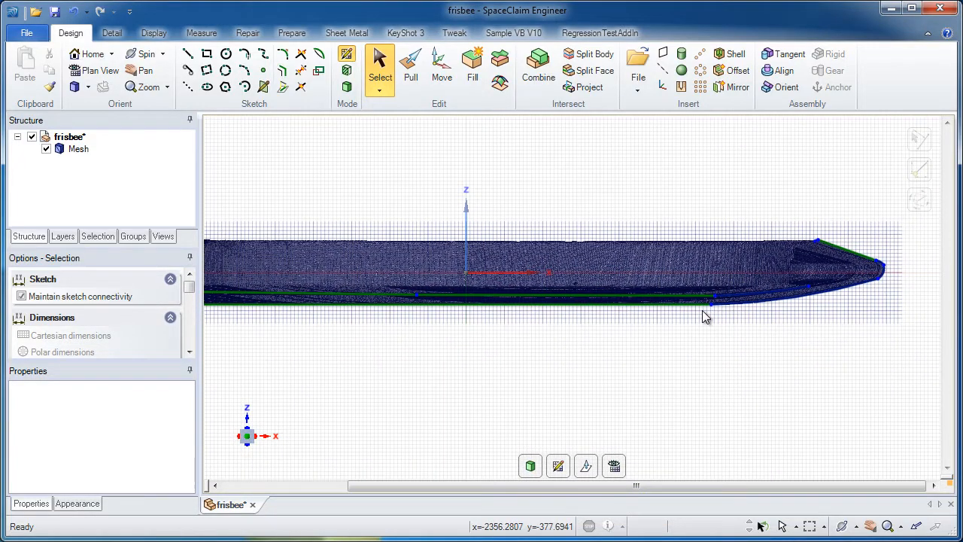
mouse_move(702, 304)
middle_down()
mouse_move(742, 331)
mouse_move(735, 357)
middle_up()
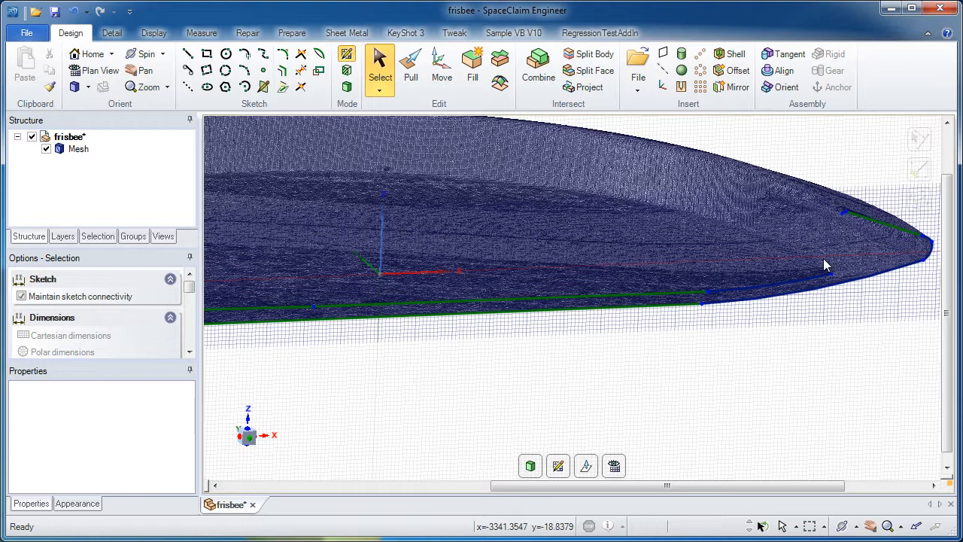
shift+middle_drag(826, 265, 692, 275)
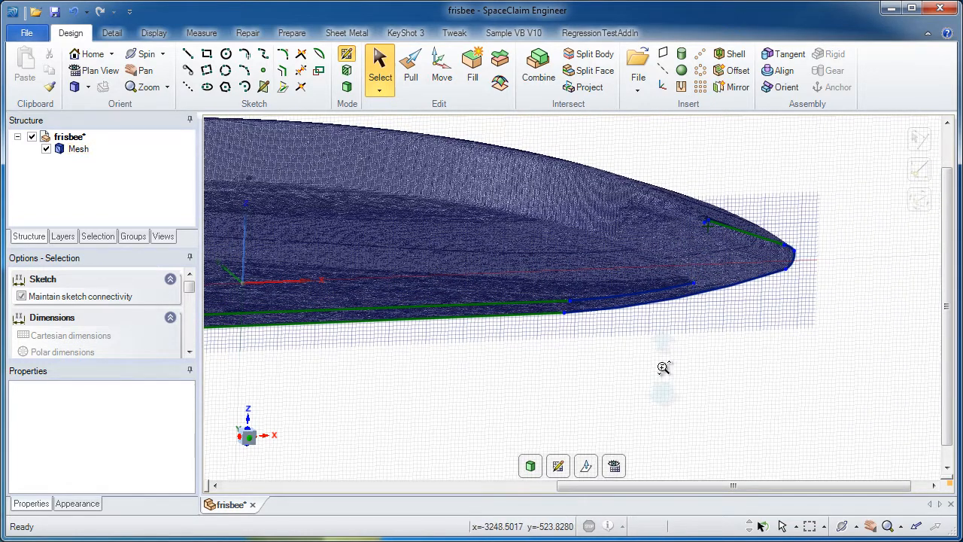
scroll(652, 391, down, 3)
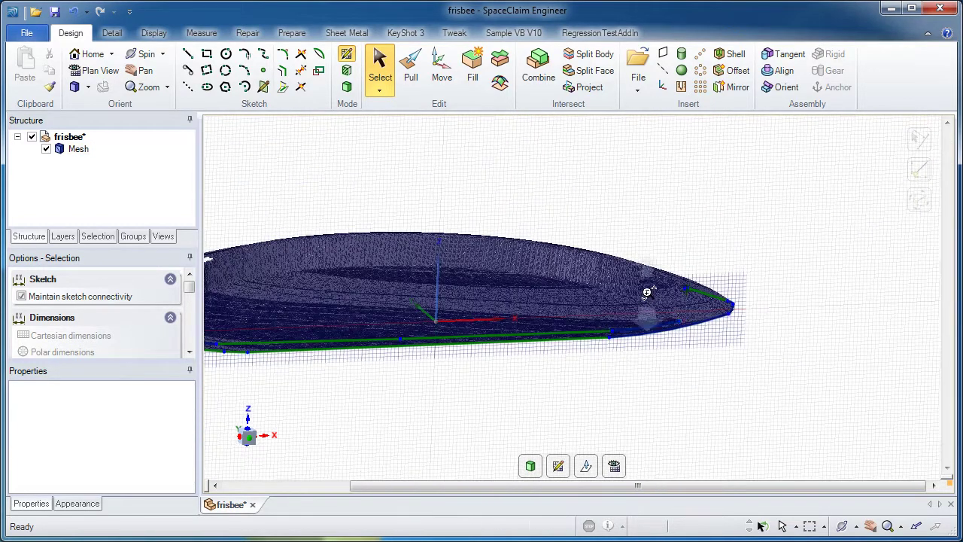
Rotate the section plane 30° about the vertical axis with the Move tool
click(586, 468)
click(444, 331)
middle_drag(444, 331, 431, 346)
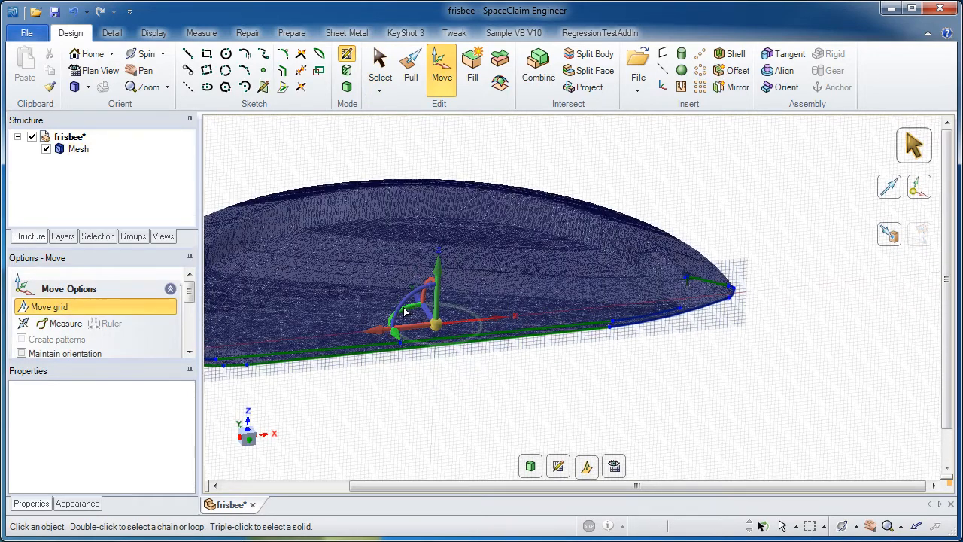
drag(401, 316, 392, 319)
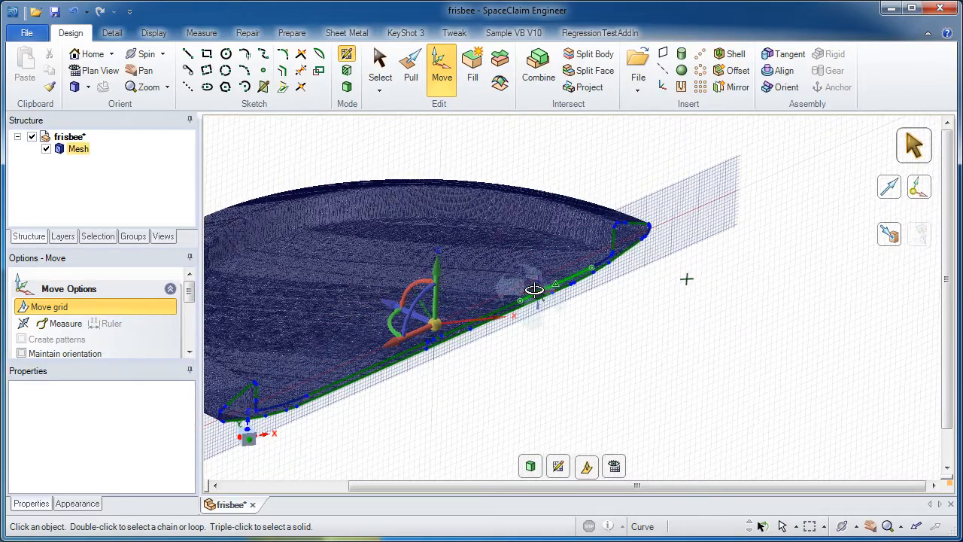
middle_drag(534, 299, 512, 258)
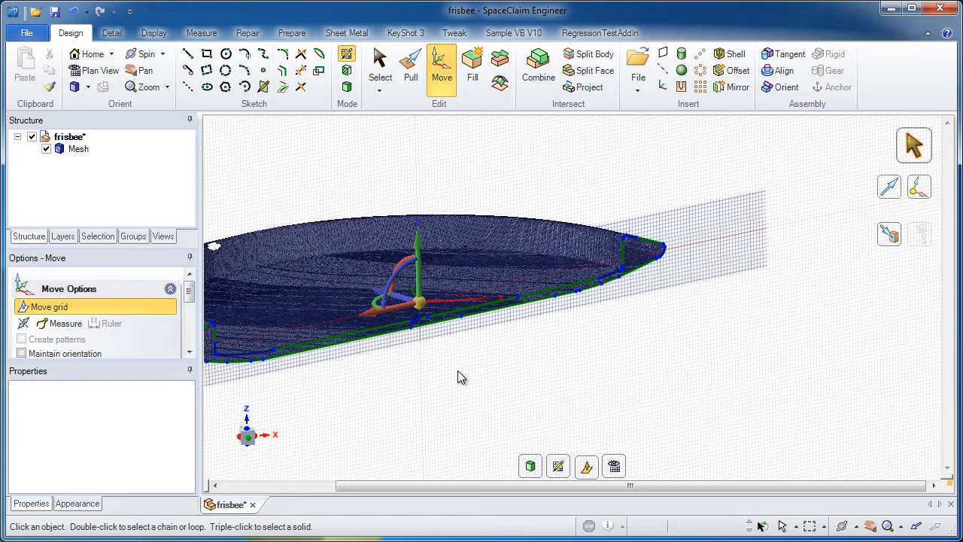
Box-select all the rim profile curves on the new section
key(Escape)
drag(376, 380, 689, 197)
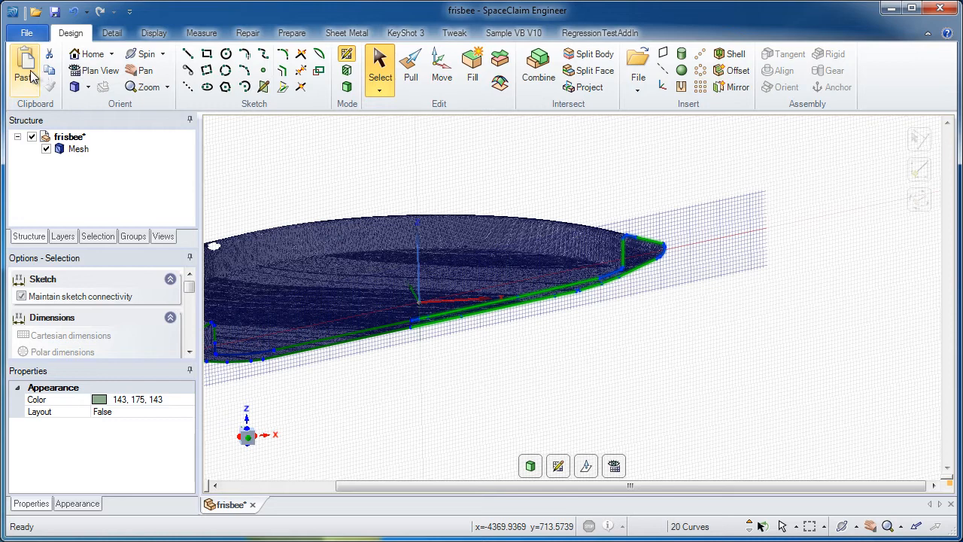
Paste the profile curves as a Curves group, hide the scanned mesh and face the sketch plane
key(ctrl+v)
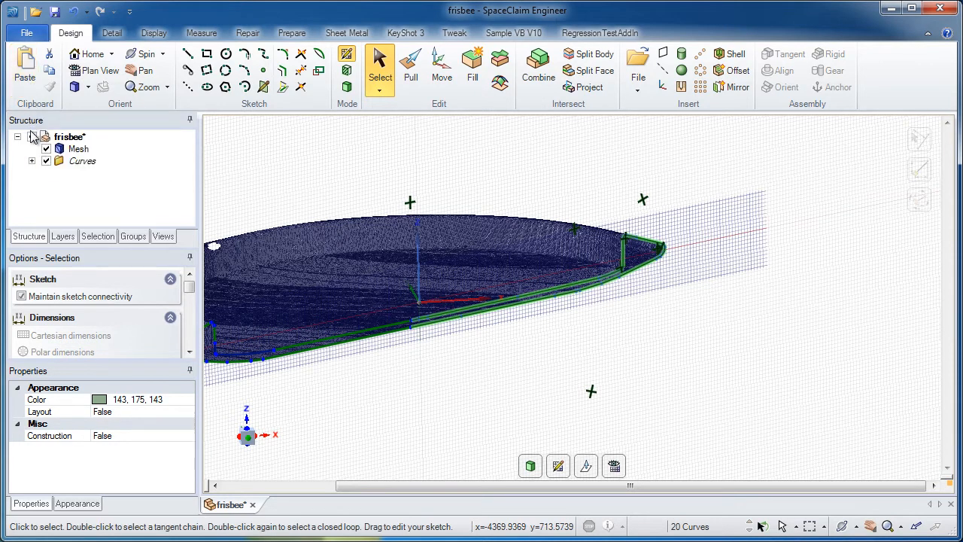
click(79, 149)
click(46, 149)
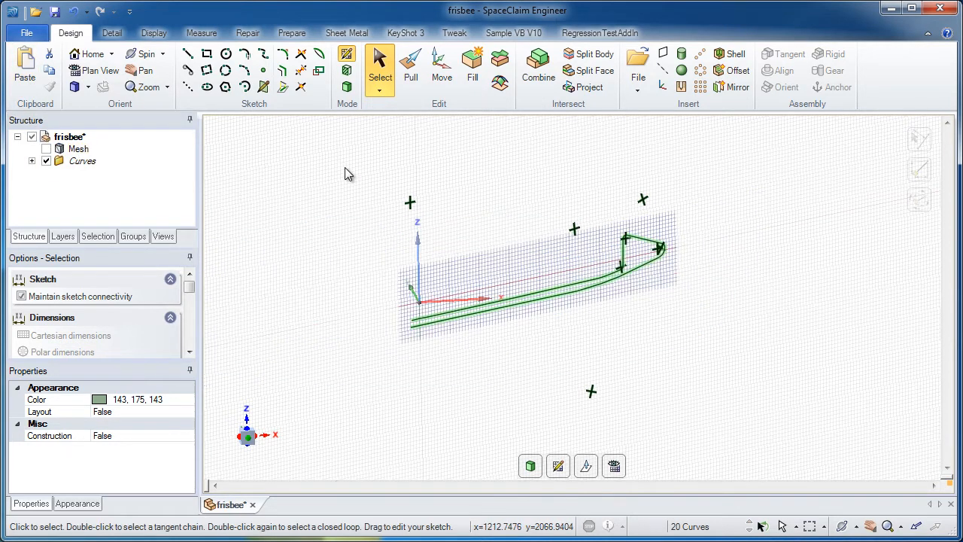
key(v)
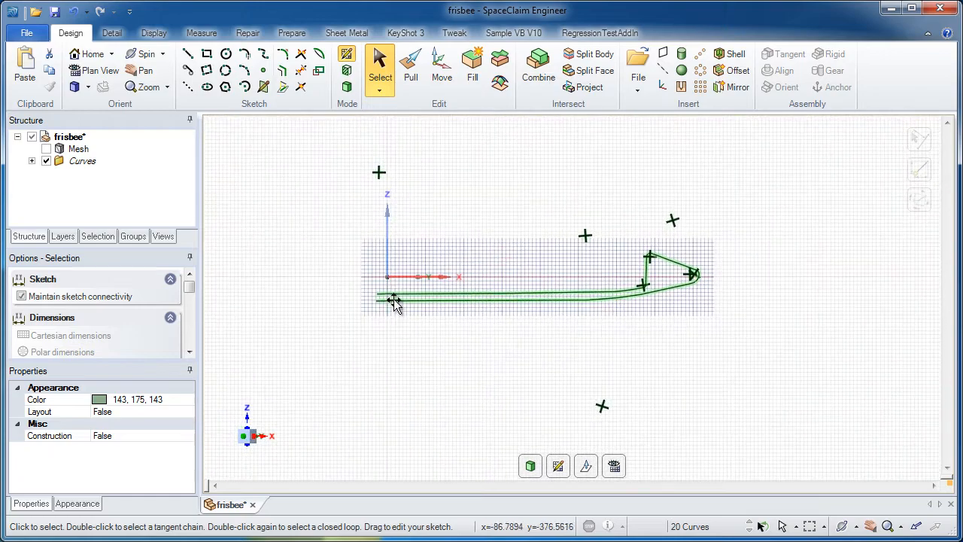
scroll(393, 307, up, 3)
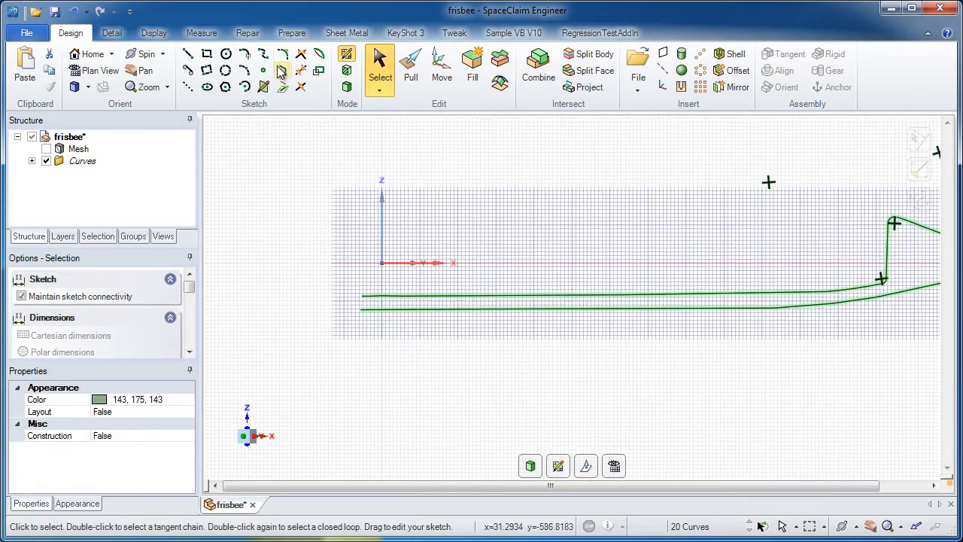
Begin a sketch line at the origin across the rim profile
click(188, 54)
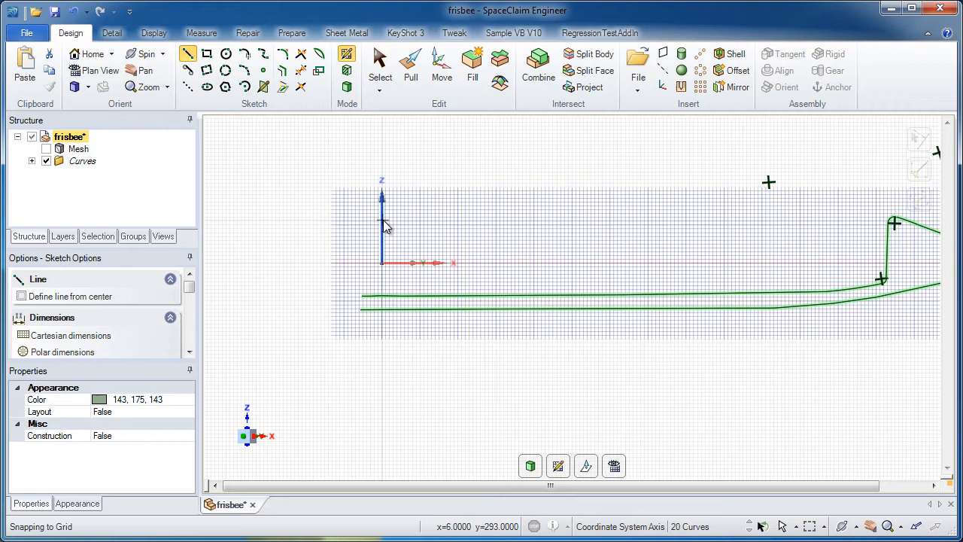
scroll(385, 226, up, 3)
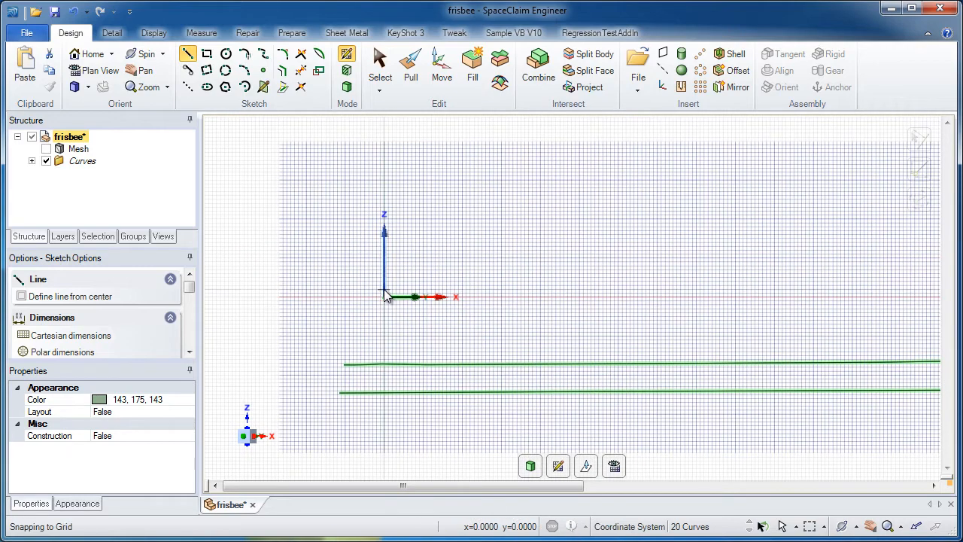
click(386, 296)
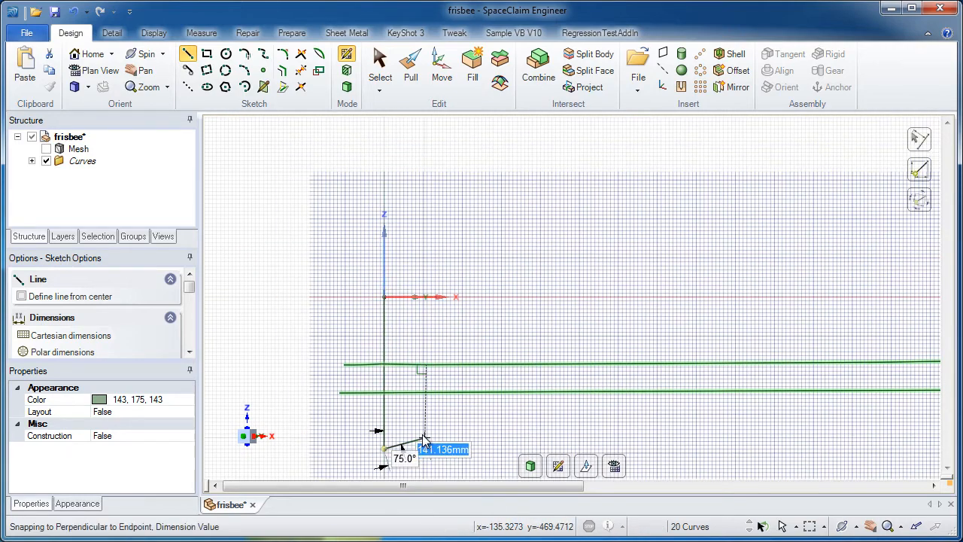
scroll(386, 422, down, 5)
scroll(467, 355, down, 2)
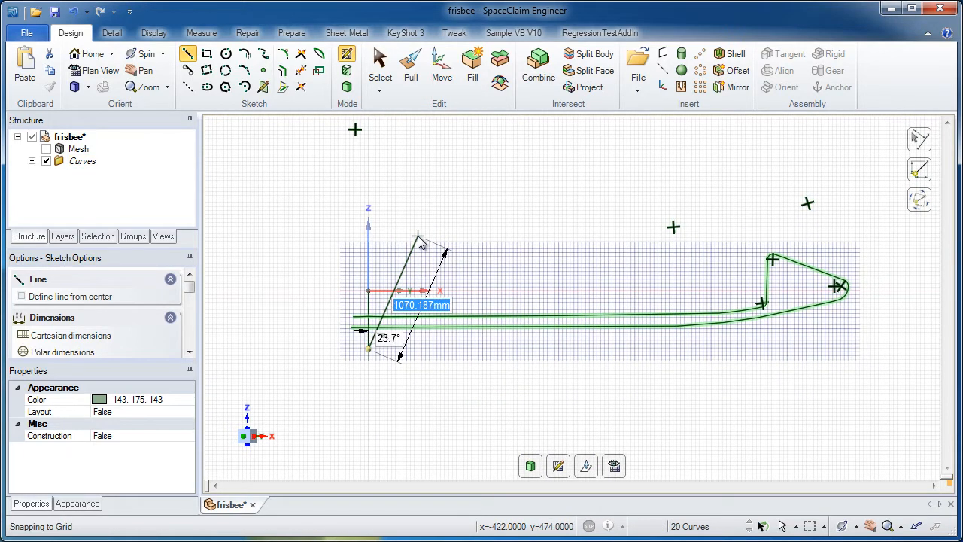
Select the frisbee profile surface with the Pull tool and drag it out
click(411, 72)
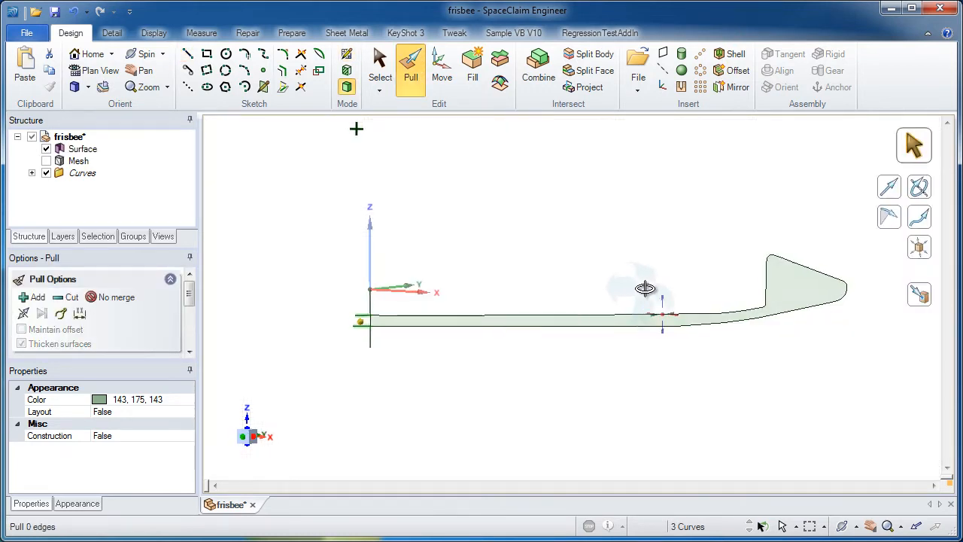
middle_drag(645, 288, 587, 335)
click(772, 315)
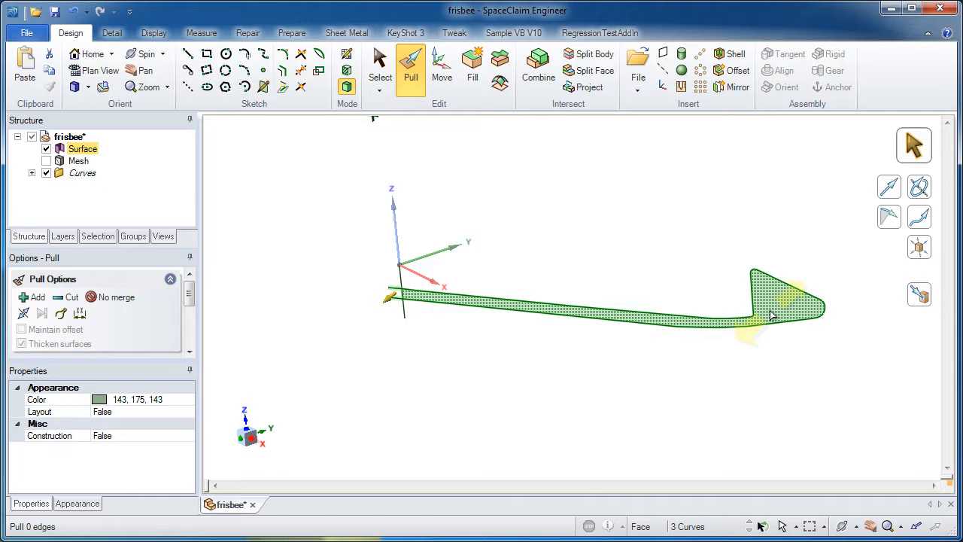
click(715, 287)
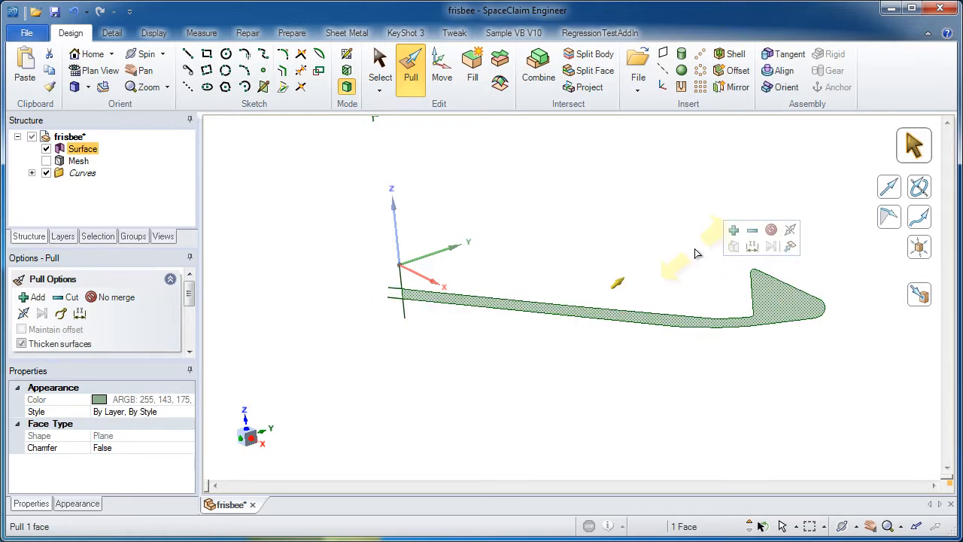
mouse_move(655, 290)
mouse_down()
mouse_move(558, 404)
mouse_move(738, 197)
mouse_move(638, 305)
mouse_up()
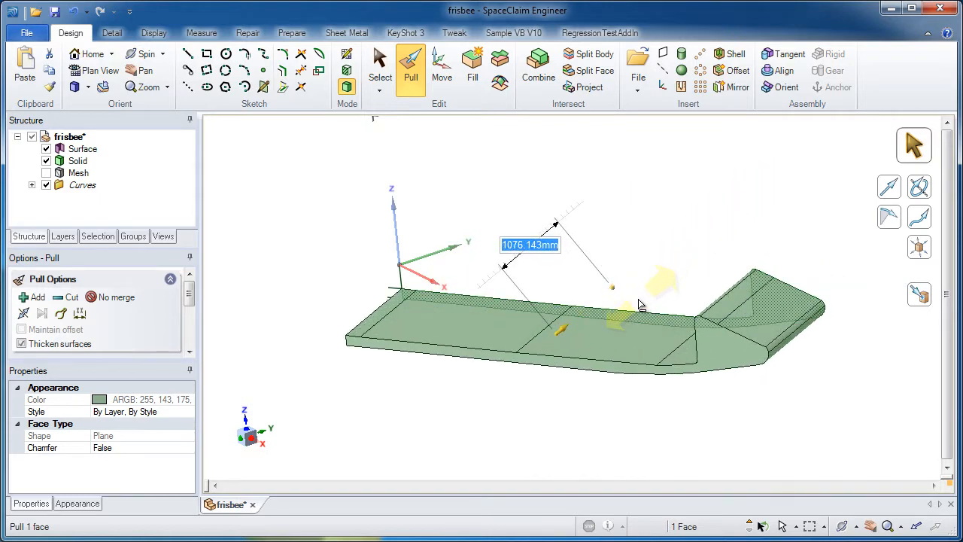
Revolve the profile face a full turn around the Z axis into a solid frisbee body
click(402, 242)
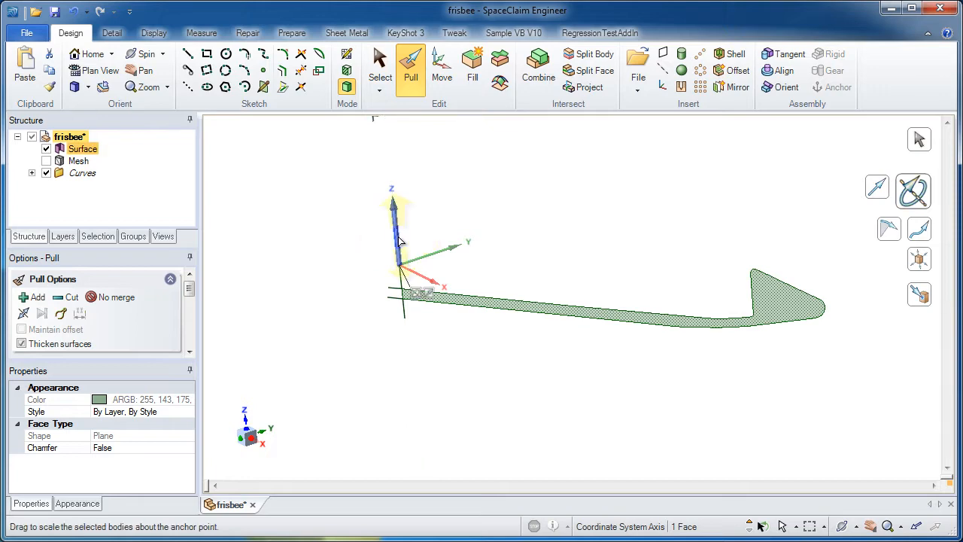
click(422, 293)
click(42, 313)
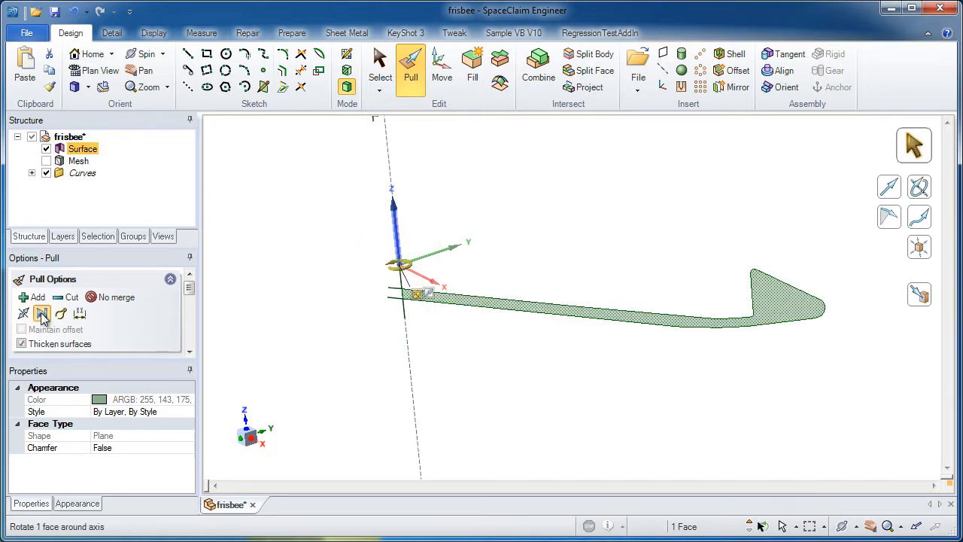
click(54, 314)
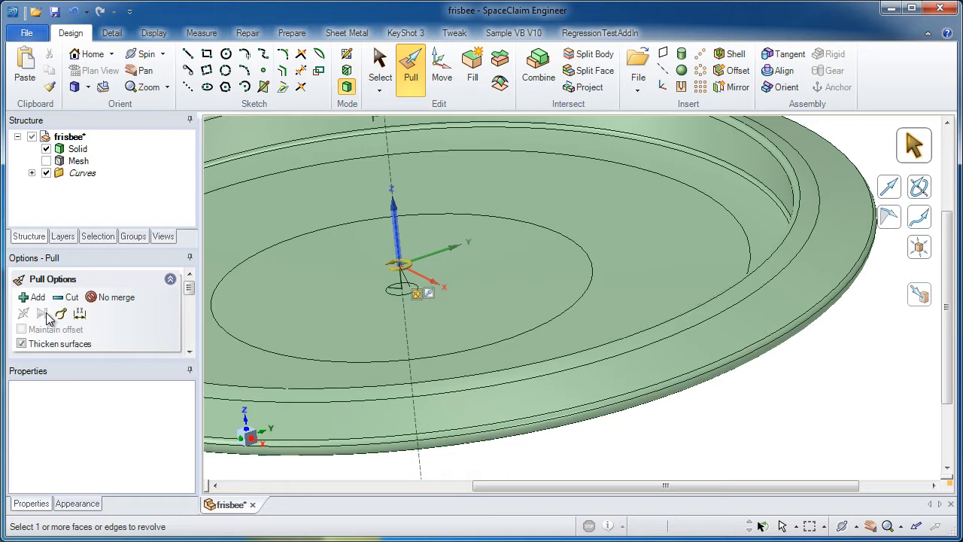
Show the scanned Mesh again over the revolved solid and orbit to a side-on view
key(Escape)
key(Escape)
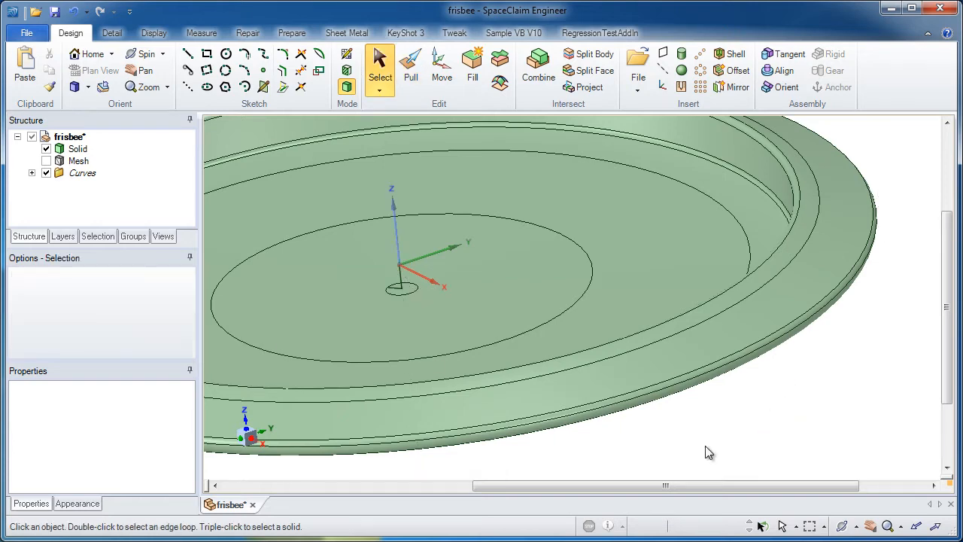
scroll(707, 452, down, 3)
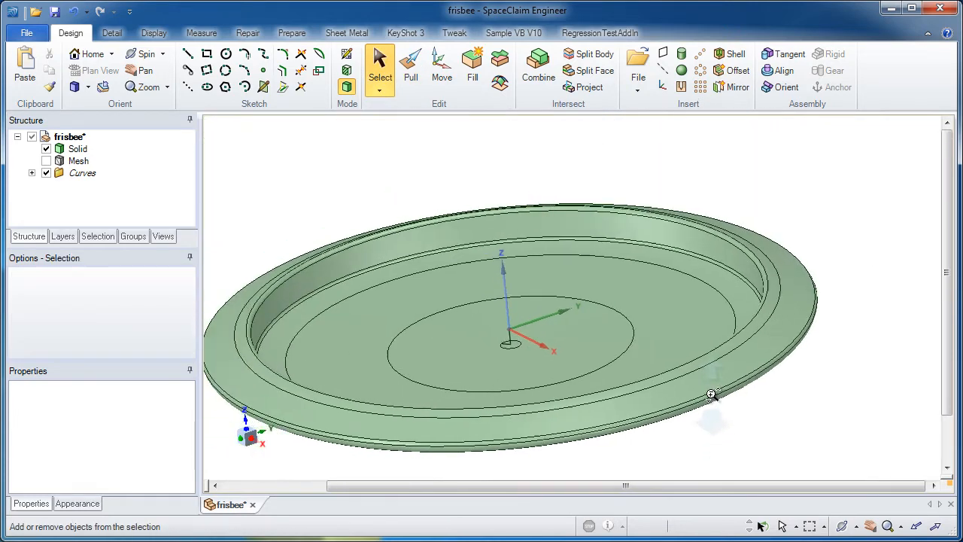
click(363, 320)
key(Escape)
click(46, 160)
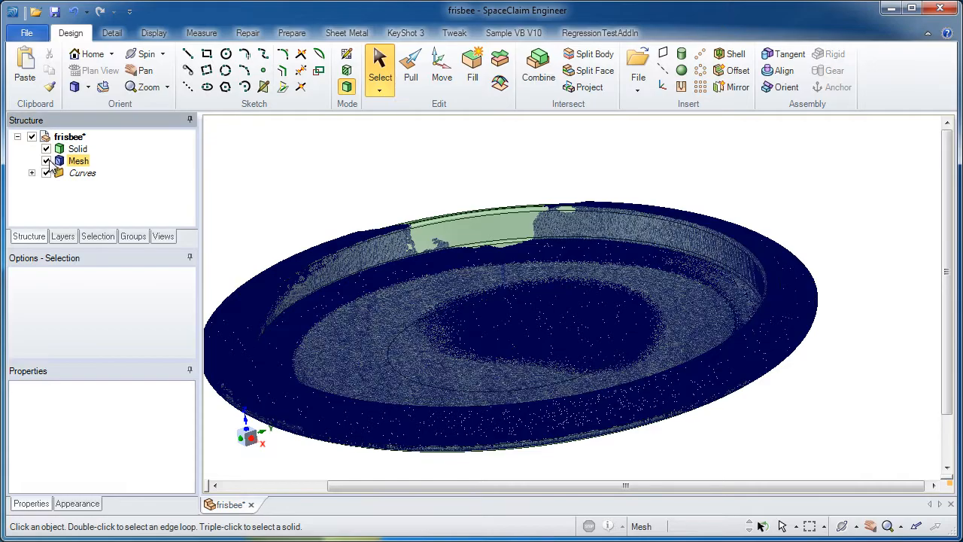
mouse_move(229, 186)
middle_down()
mouse_move(308, 137)
mouse_move(325, 161)
middle_up()
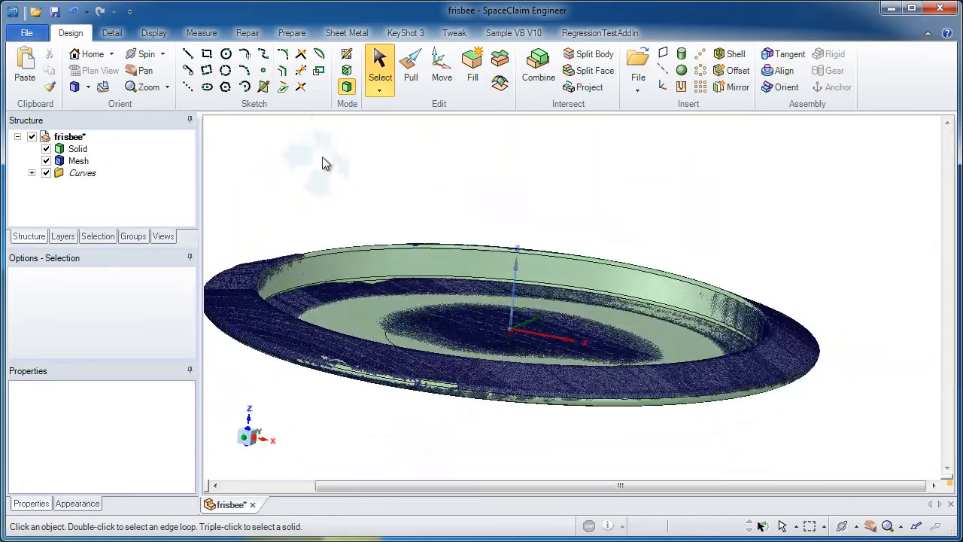
Run a Deviation check of the scanned Mesh against the solid frisbee
click(201, 33)
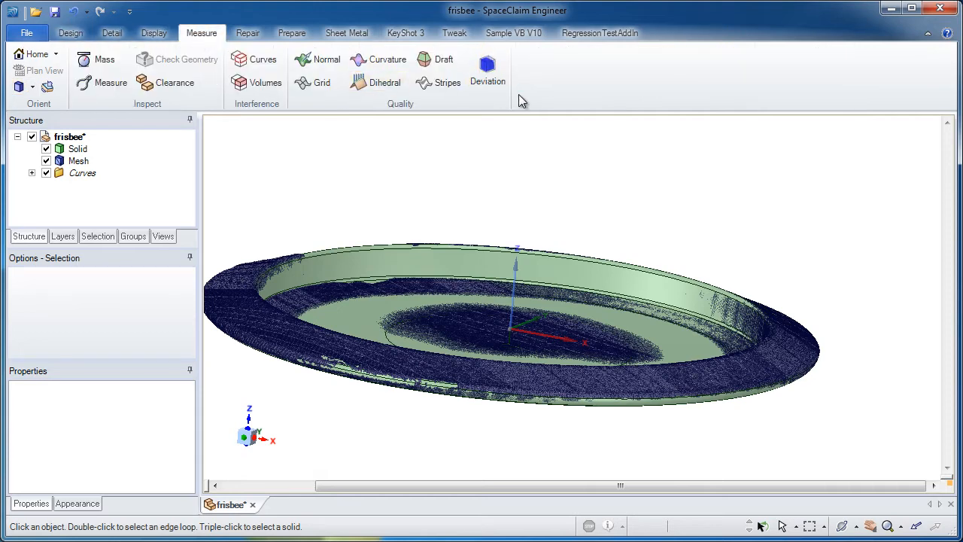
click(494, 79)
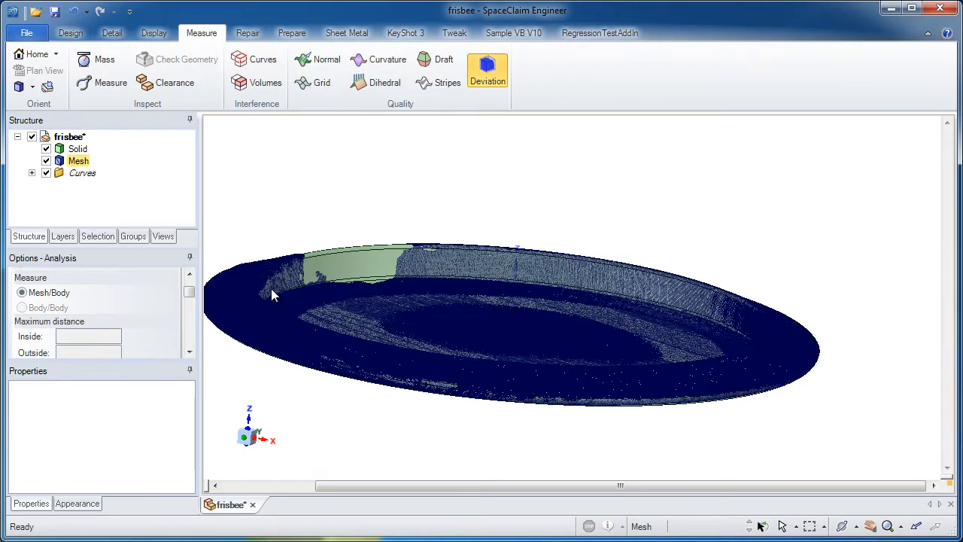
click(269, 288)
click(338, 263)
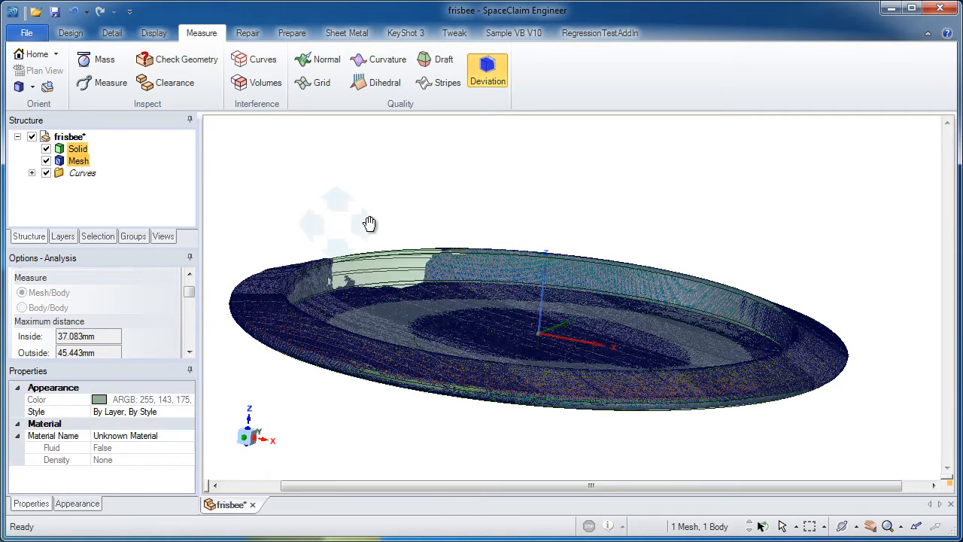
scroll(331, 243, up, 6)
Inspect the deviation color map around the rim, side and top, then dismiss the analysis
mouse_move(351, 450)
middle_down()
mouse_move(570, 351)
mouse_move(491, 314)
middle_up()
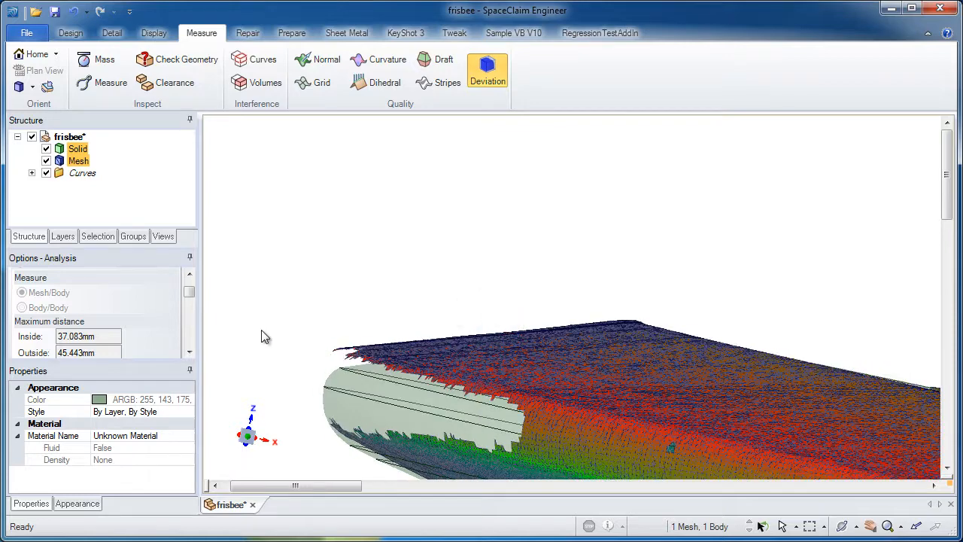
drag(190, 292, 190, 326)
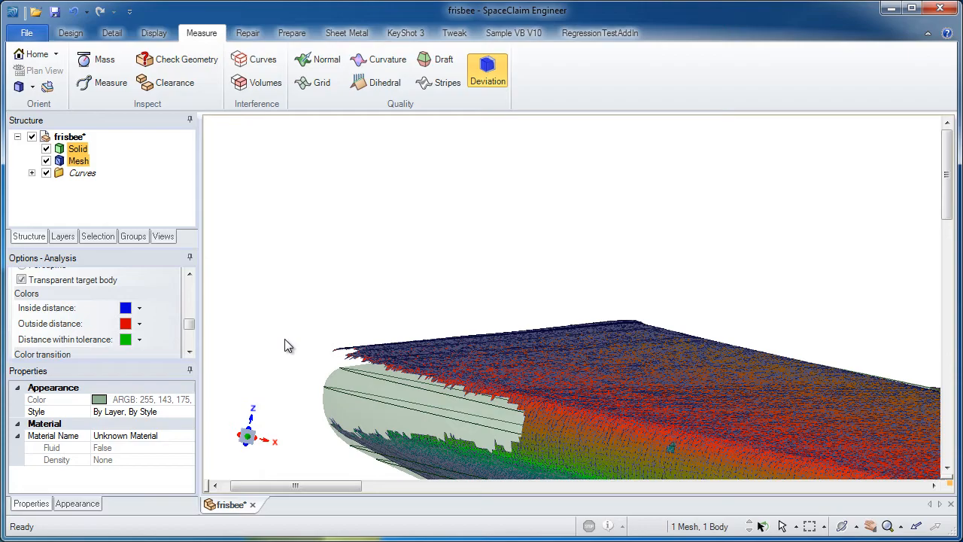
middle_drag(340, 355, 338, 312)
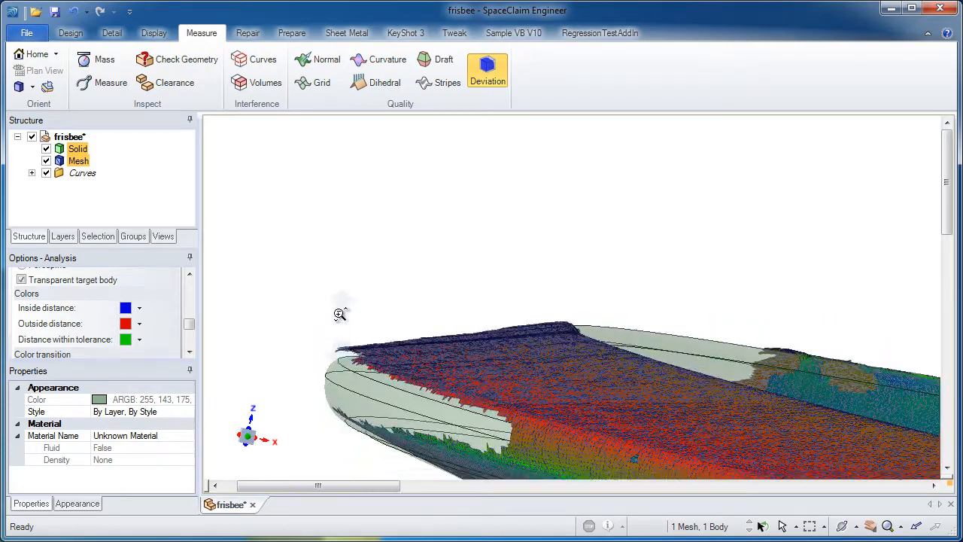
mouse_move(483, 317)
middle_down()
mouse_move(493, 248)
mouse_move(497, 295)
mouse_move(502, 207)
middle_up()
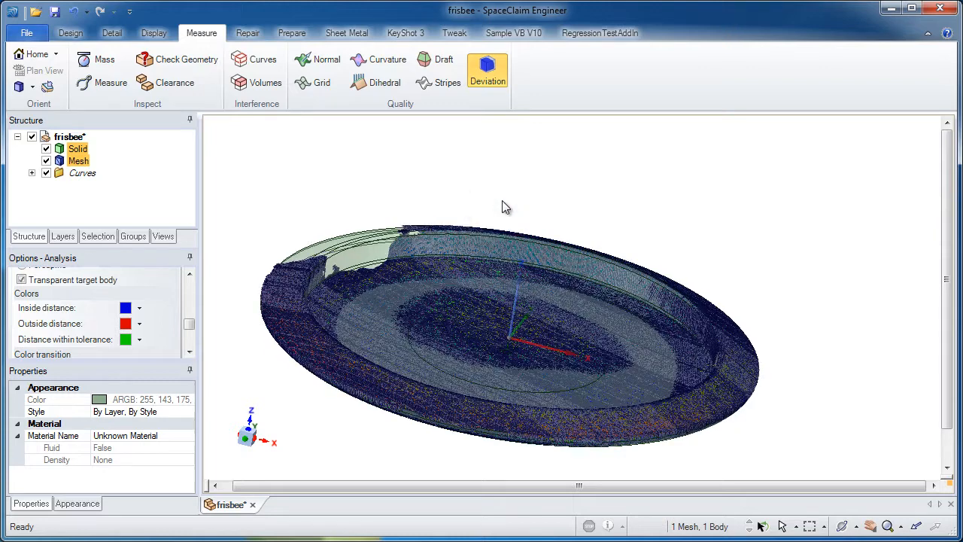
key(Escape)
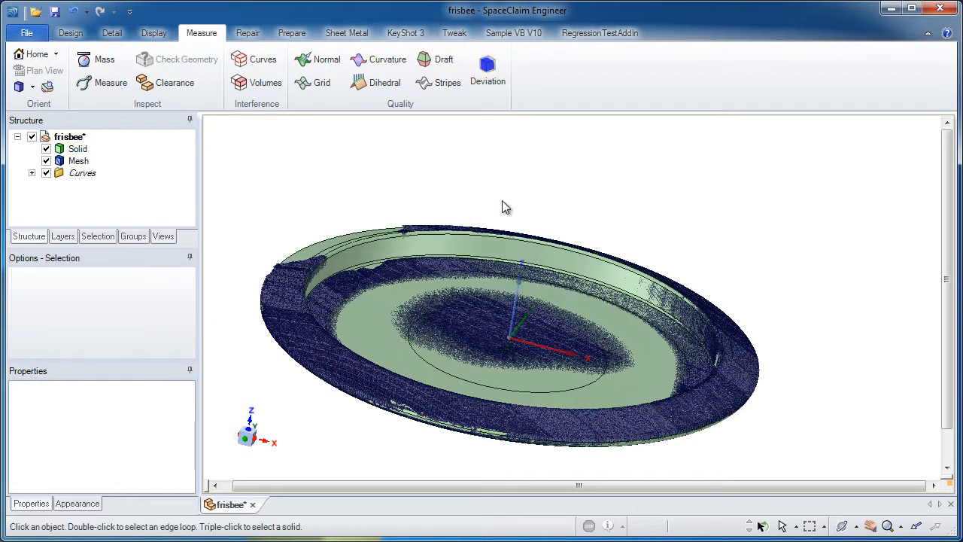